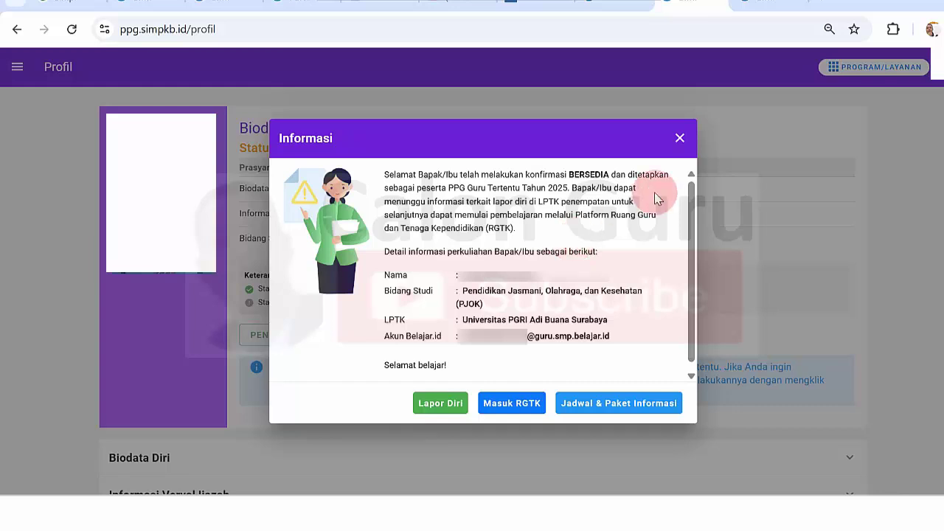
Switch to the Calon Guru YouTube channel and browse its latest videos
click(765, 7)
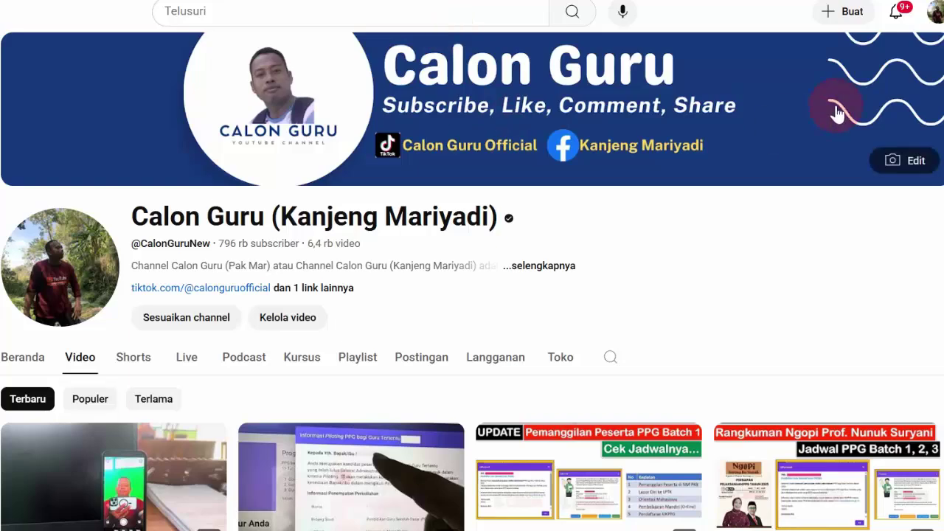
scroll(821, 304, down, 2)
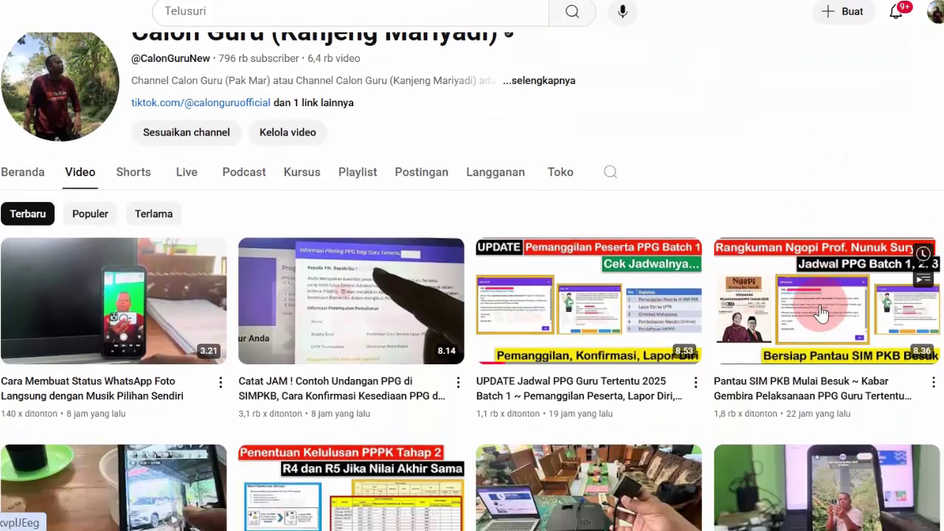
scroll(123, 141, up, 2)
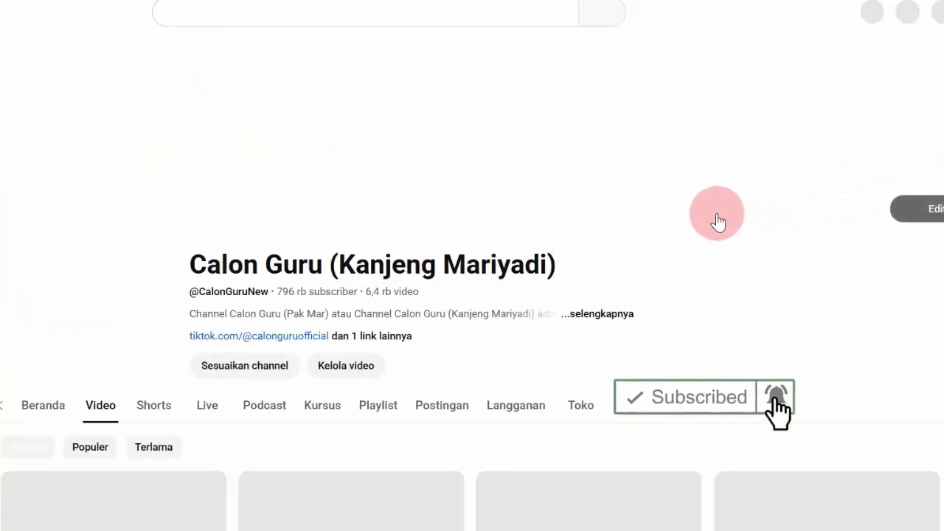
scroll(708, 316, down, 2)
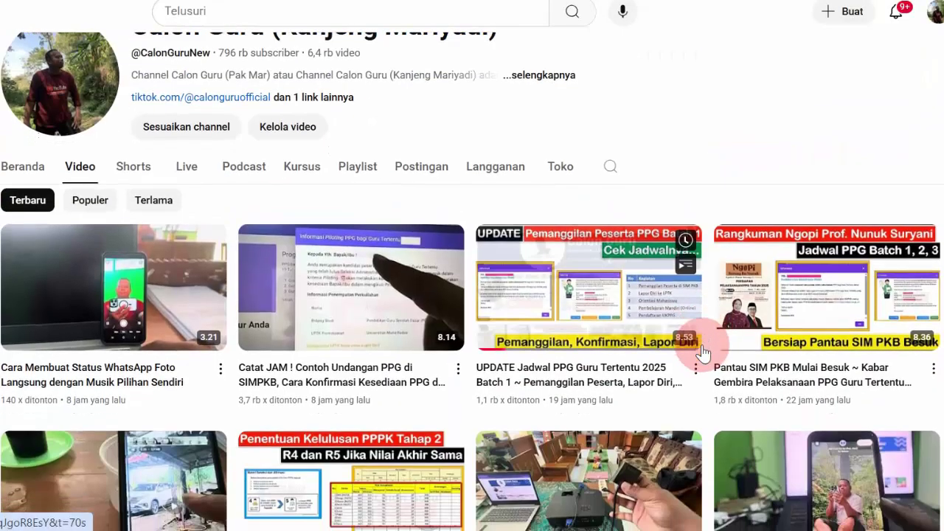
scroll(705, 353, down, 2)
scroll(705, 352, down, 3)
scroll(705, 353, up, 4)
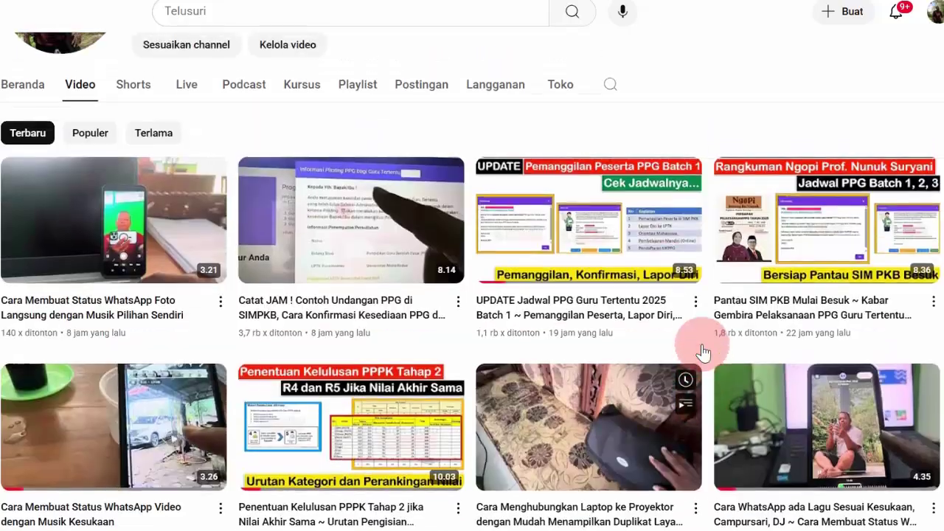
scroll(703, 353, up, 4)
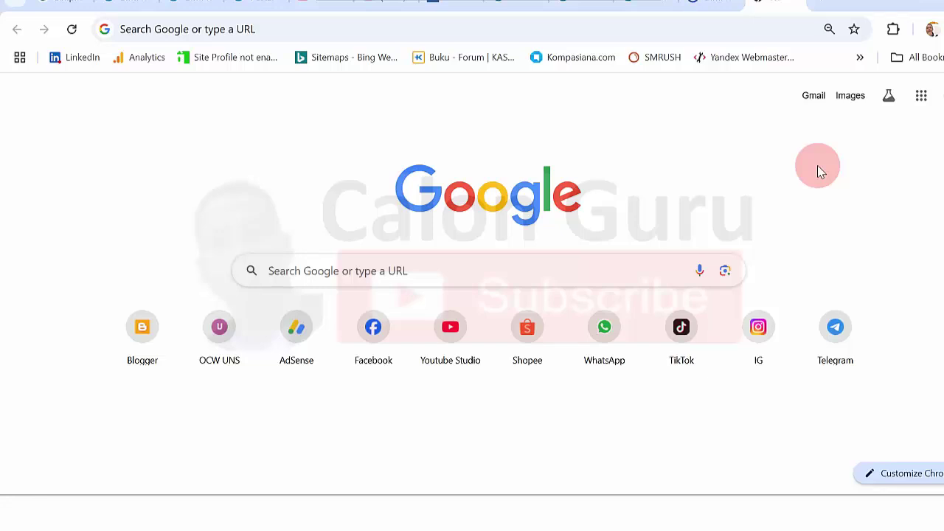
Open ppg.simpkb.id in a new browser tab and sign in with the pre-filled e-mail and password
click(211, 27)
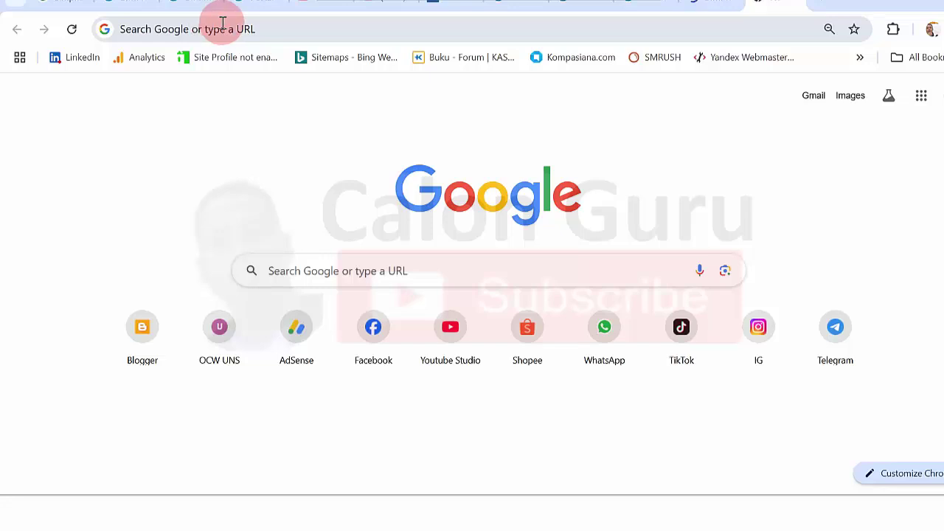
text(ppg.dikdasmen.go.id)
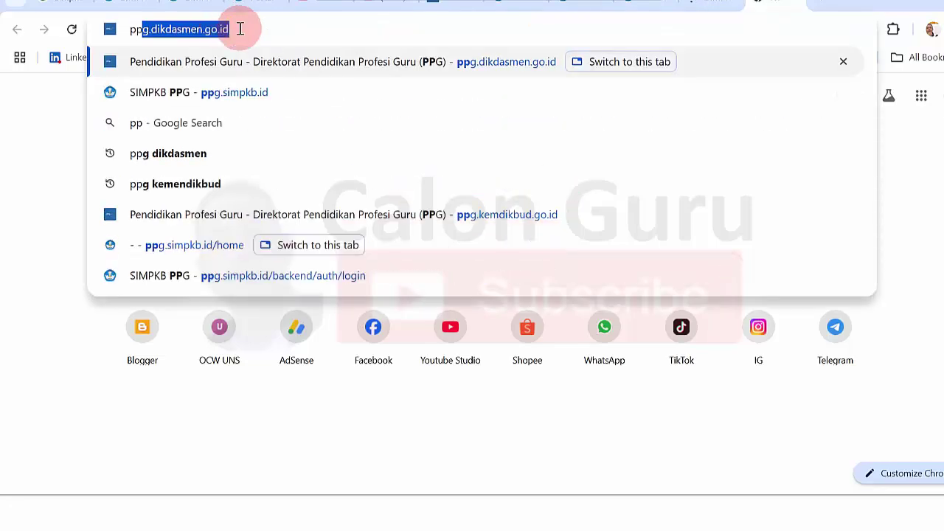
click(242, 28)
key(BackSpace)
key(BackSpace)
key(BackSpace)
key(BackSpace)
key(BackSpace)
key(BackSpace)
key(BackSpace)
key(BackSpace)
key(BackSpace)
key(BackSpace)
key(BackSpace)
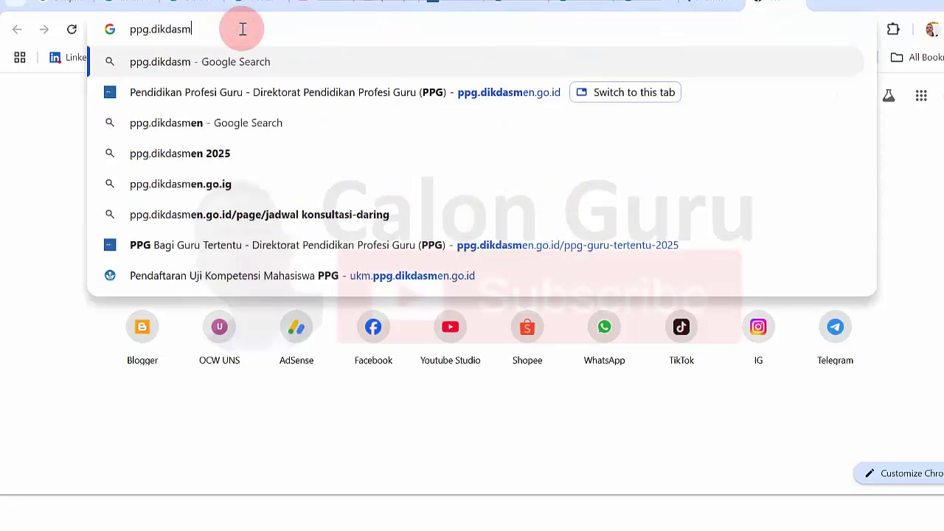
key(BackSpace)
key(BackSpace)
key(BackSpace)
key(BackSpace)
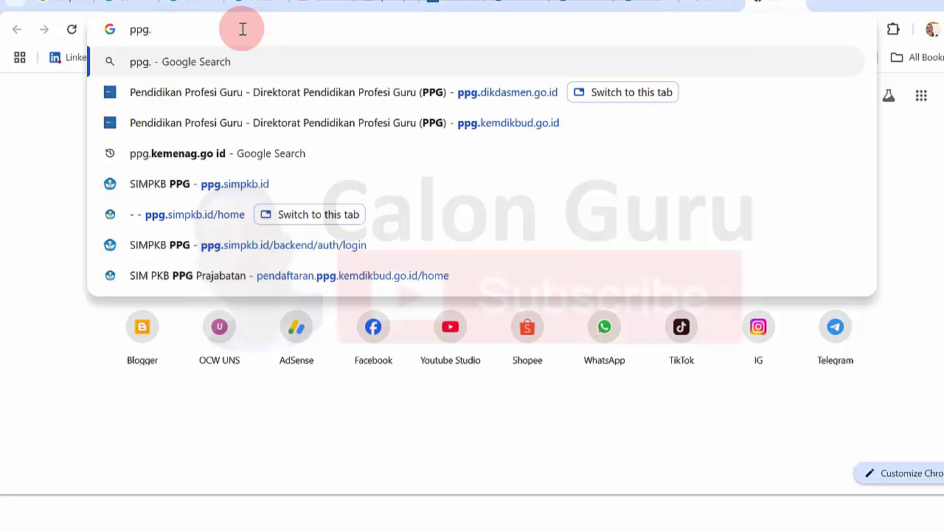
text(simpkb.)
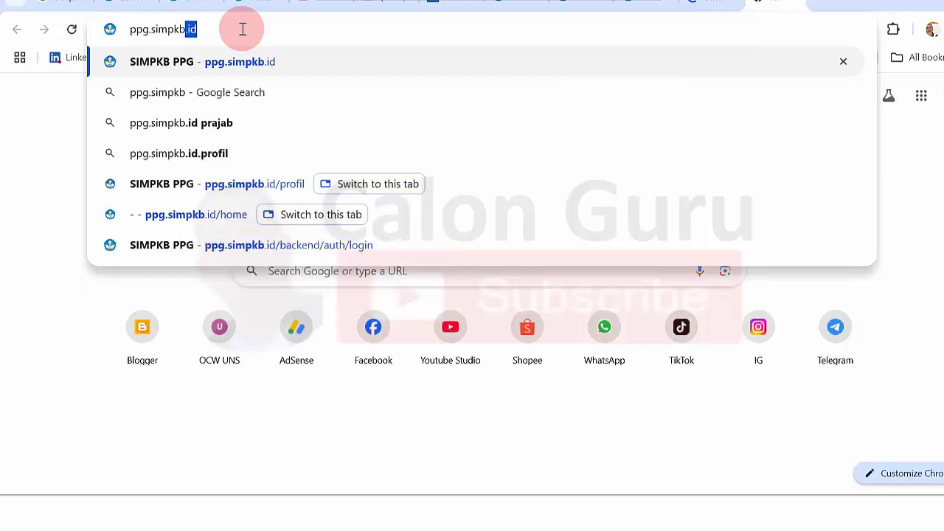
text(id)
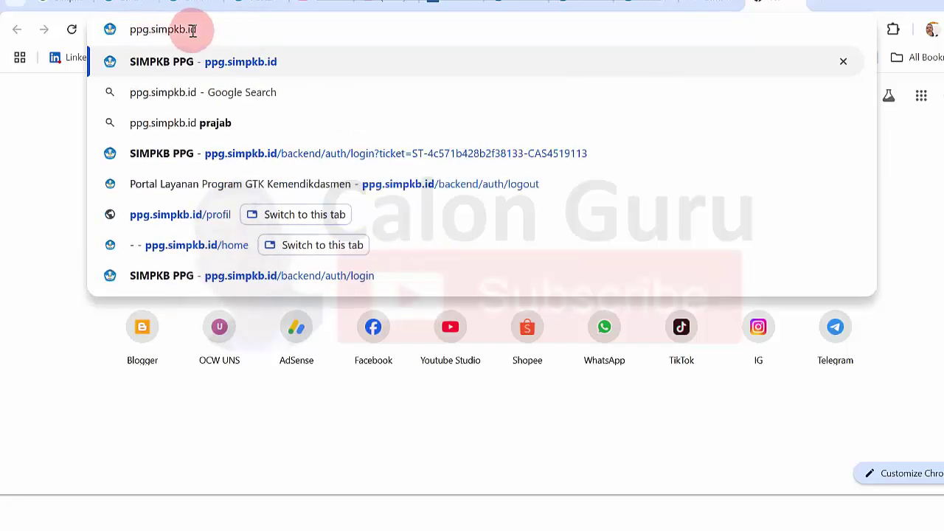
key(Return)
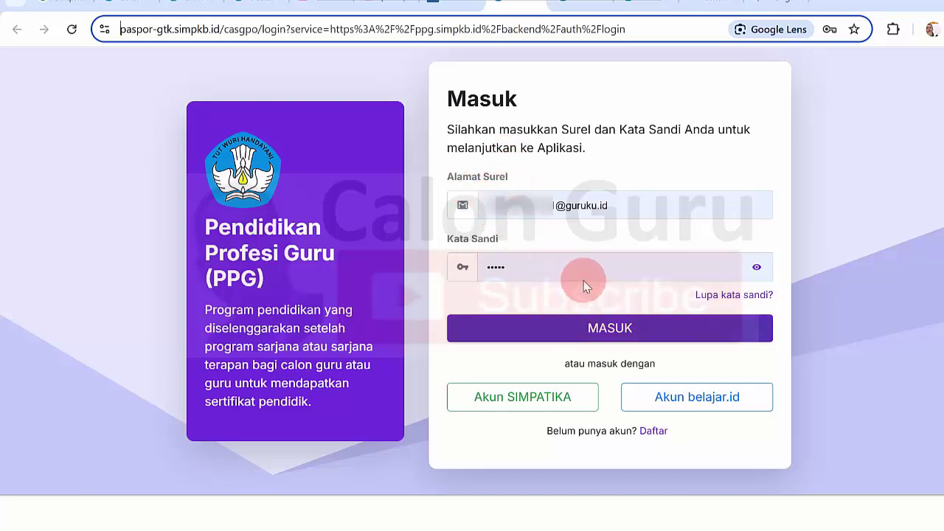
click(562, 322)
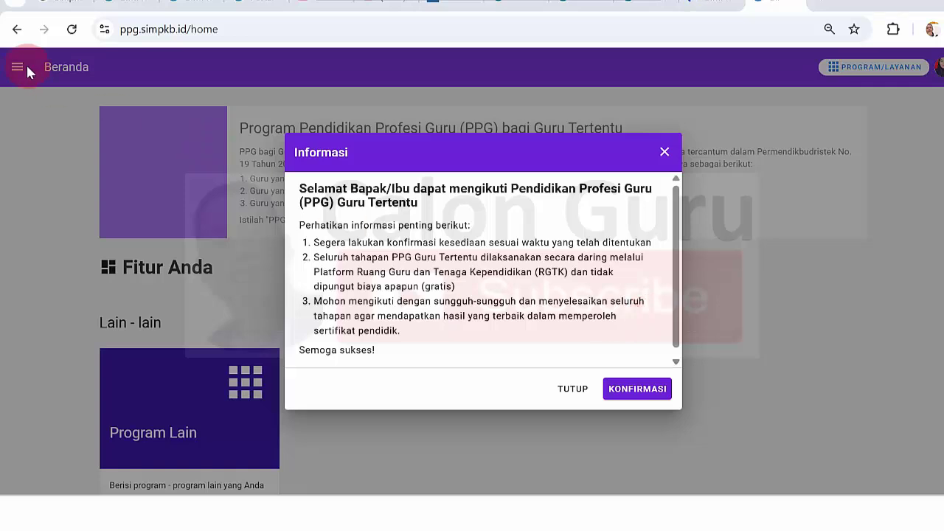
Read the Informasi notice about joining PPG Guru Tertentu, including its three important points
drag(305, 188, 414, 204)
click(414, 204)
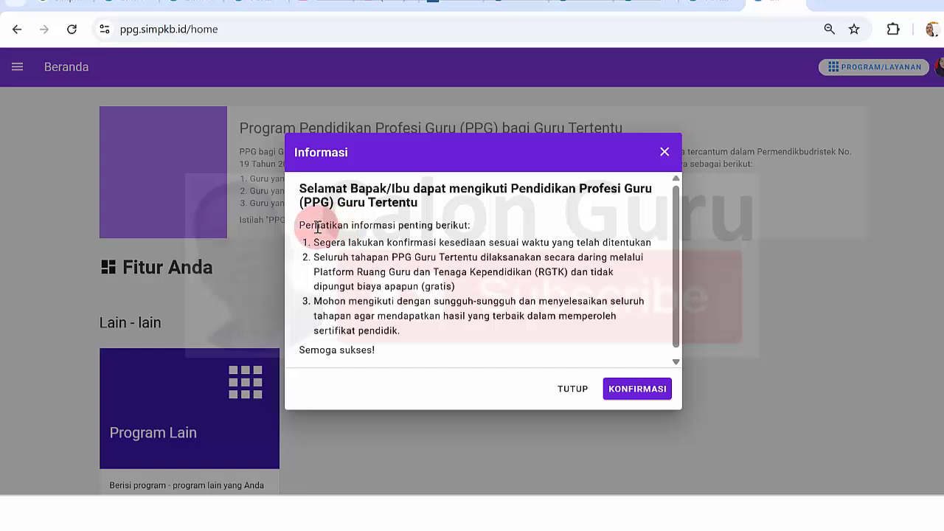
drag(316, 225, 442, 220)
click(442, 220)
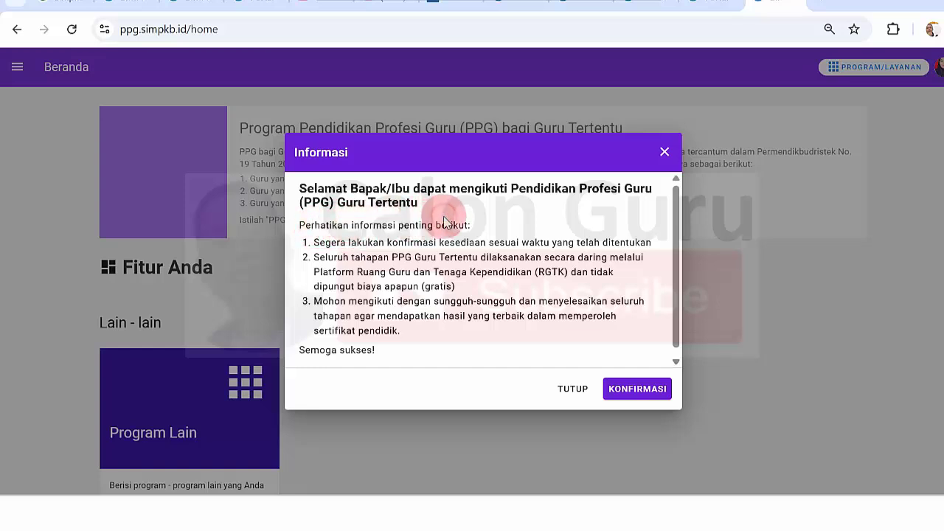
click(317, 242)
drag(317, 242, 634, 242)
click(369, 251)
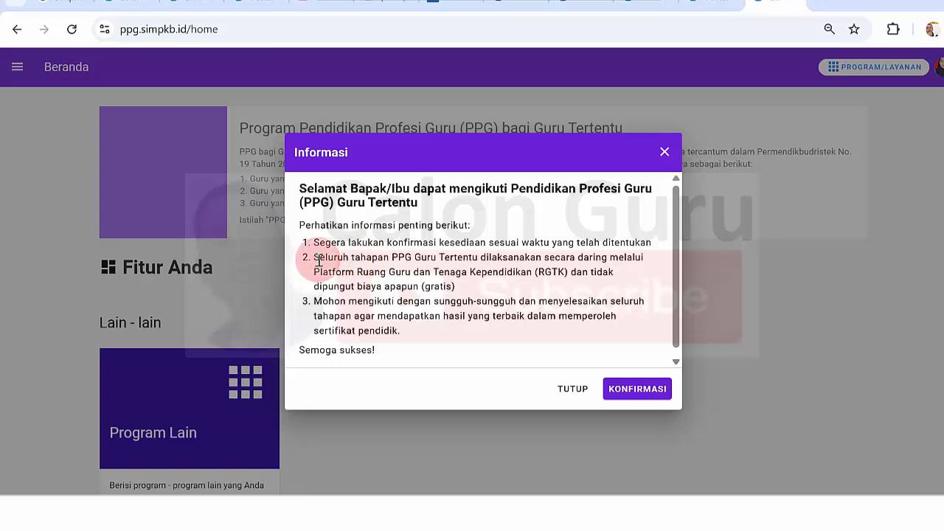
drag(319, 257, 604, 278)
click(602, 280)
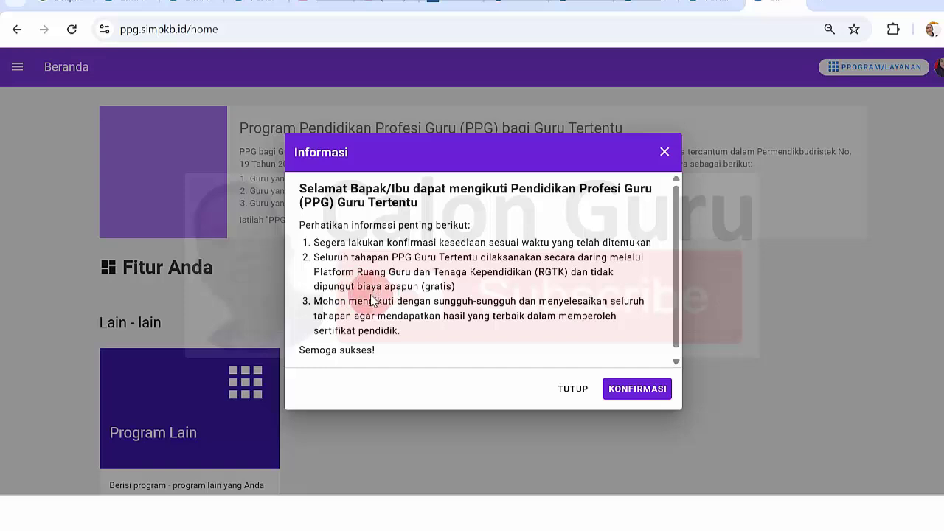
drag(348, 301, 558, 317)
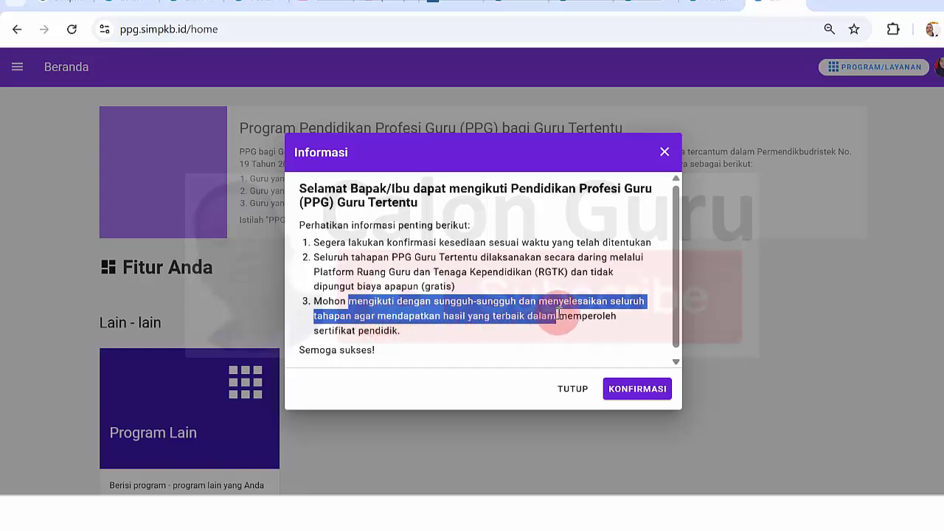
click(558, 315)
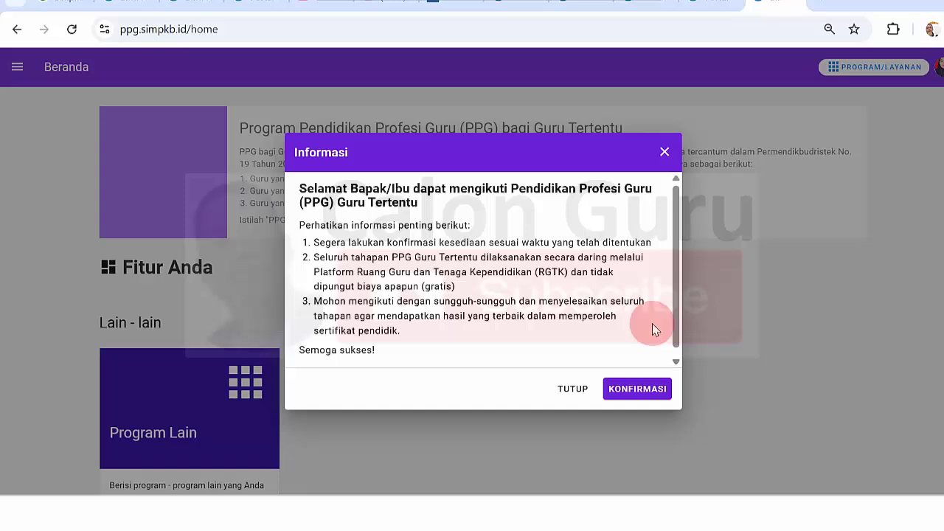
Proceed to the participation confirmation and review its title, addressee and the Informasi Lapor Diri LPTK details
click(638, 391)
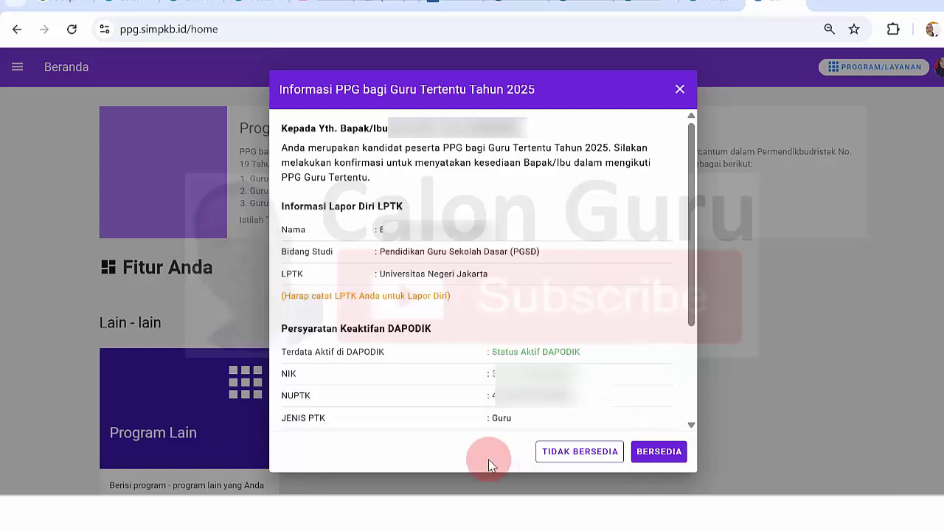
drag(312, 129, 464, 128)
click(463, 128)
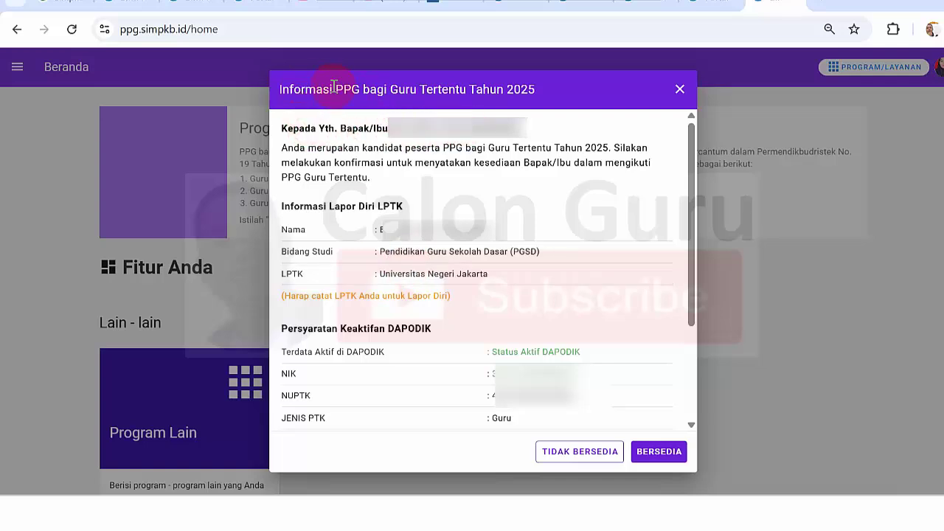
drag(334, 87, 502, 84)
click(502, 84)
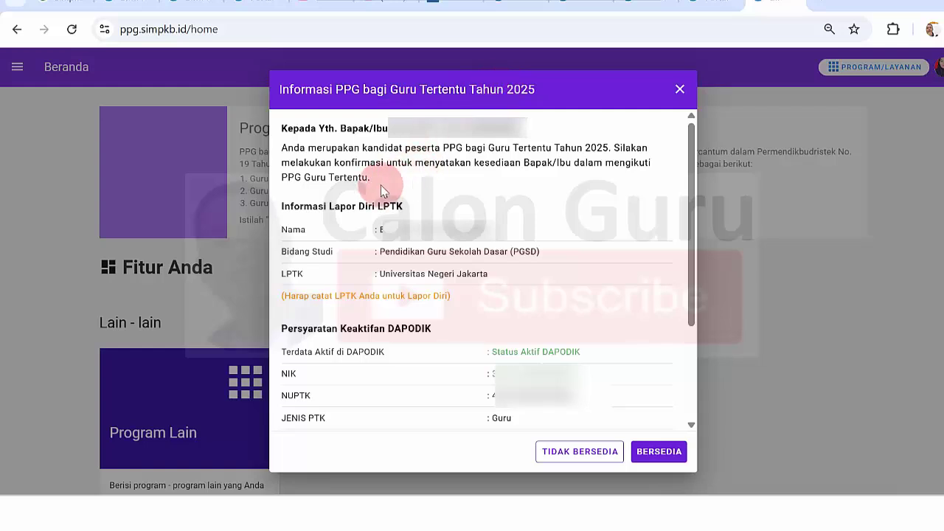
drag(311, 207, 371, 207)
click(376, 225)
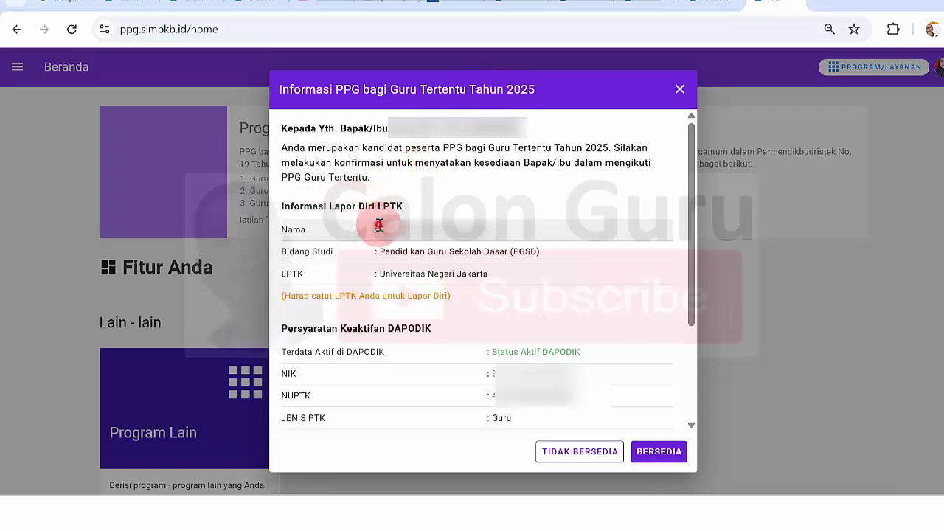
double_click(380, 227)
drag(379, 252, 478, 251)
click(472, 253)
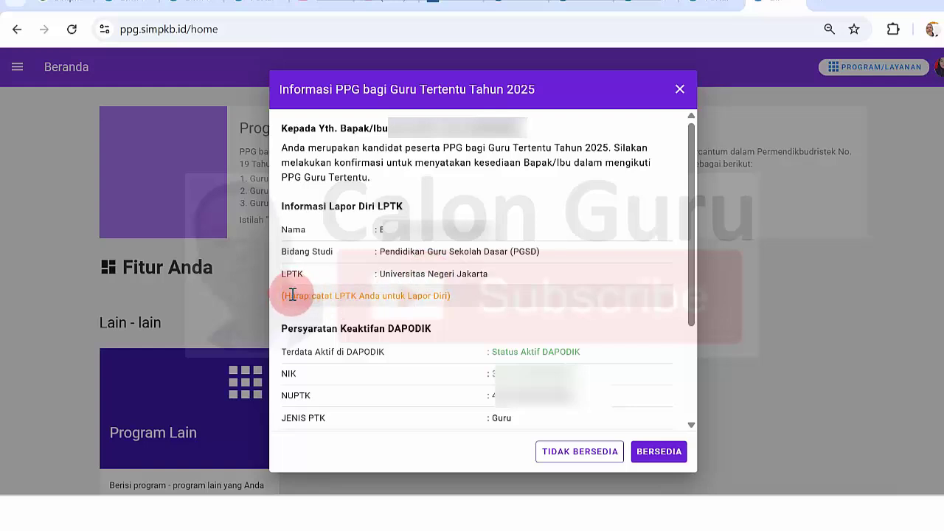
drag(293, 295, 410, 290)
click(409, 291)
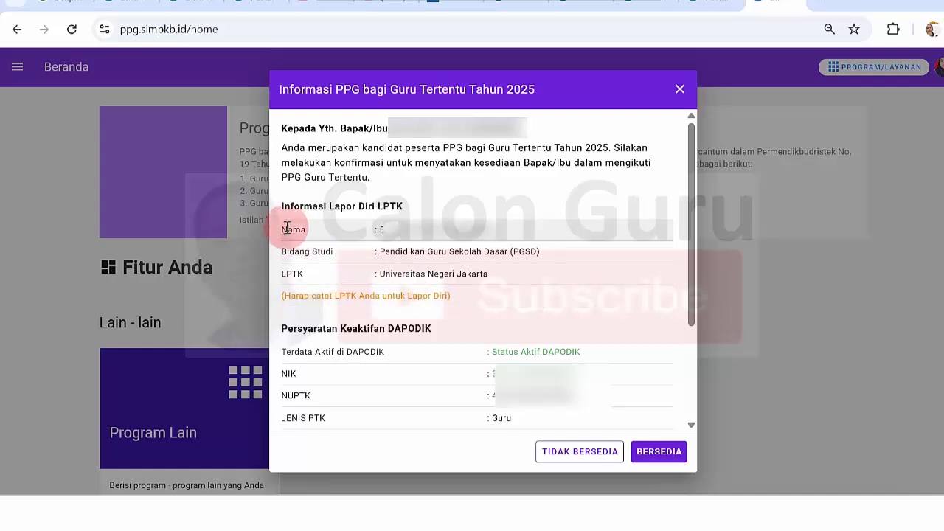
drag(286, 230, 483, 272)
click(484, 272)
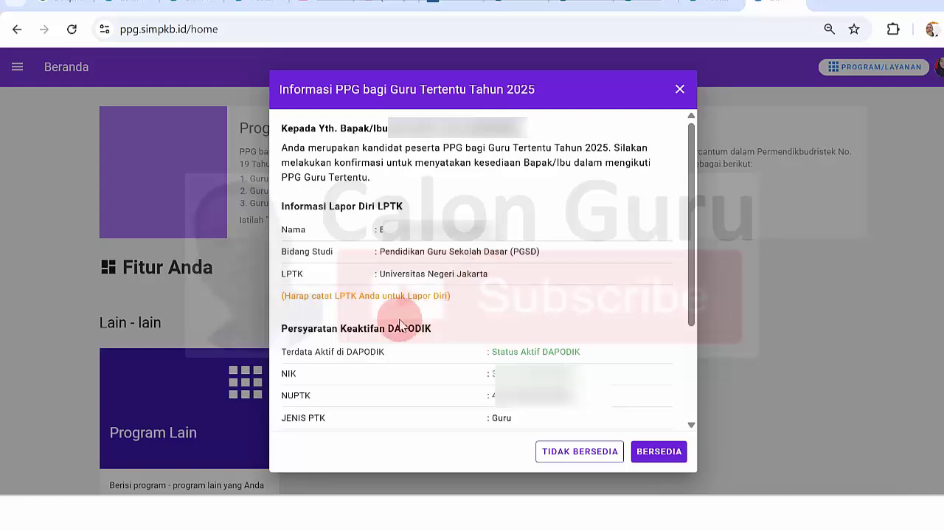
Review the Persyaratan Keaktifan DAPODIK section, covering active status, NIK, NUPTK and JENIS PTK
drag(297, 330, 382, 331)
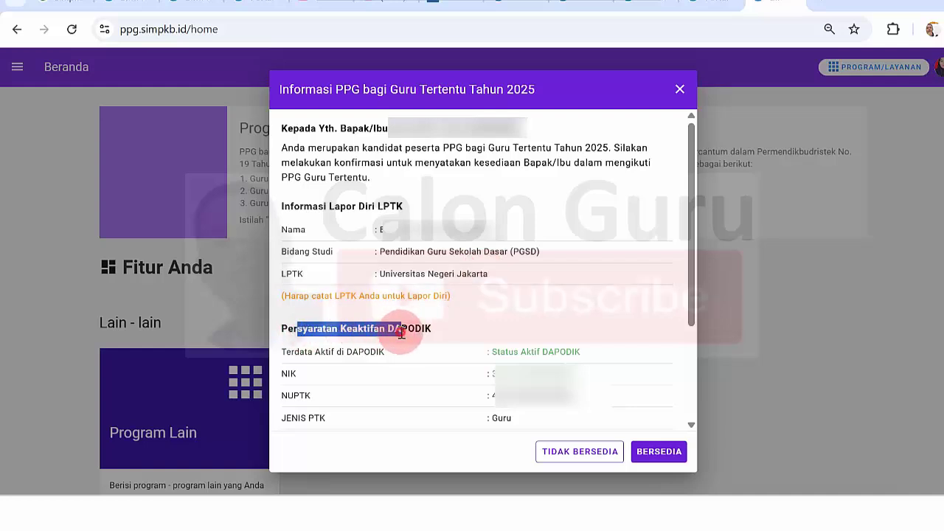
click(400, 333)
drag(292, 352, 521, 376)
click(499, 346)
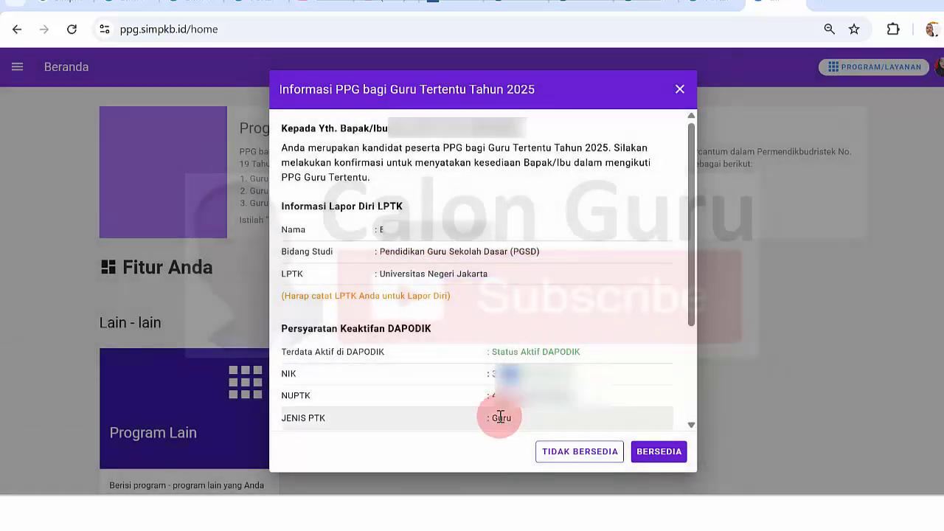
click(501, 417)
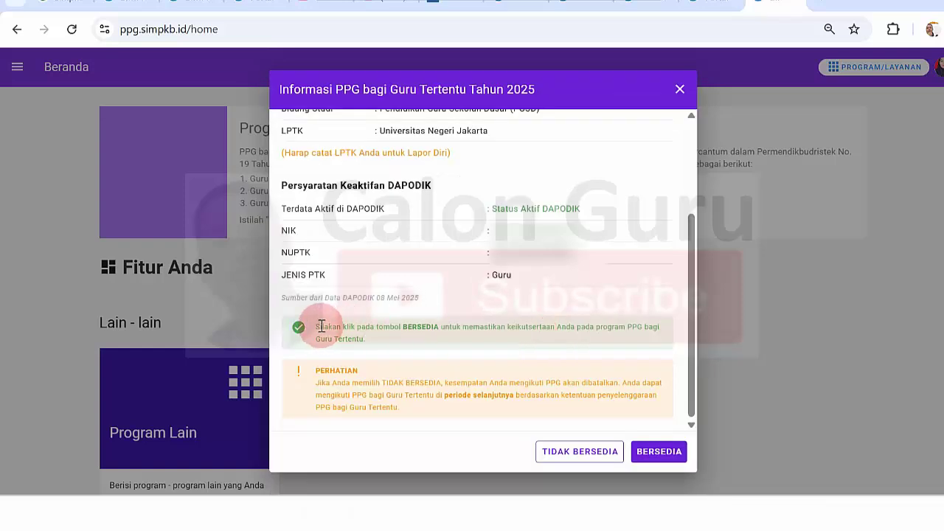
Read the participation instruction and the PERHATIAN warning about declining, and confirm willingness to join PPG bagi Guru Tertentu with BERSEDIA
drag(318, 327, 582, 325)
click(594, 322)
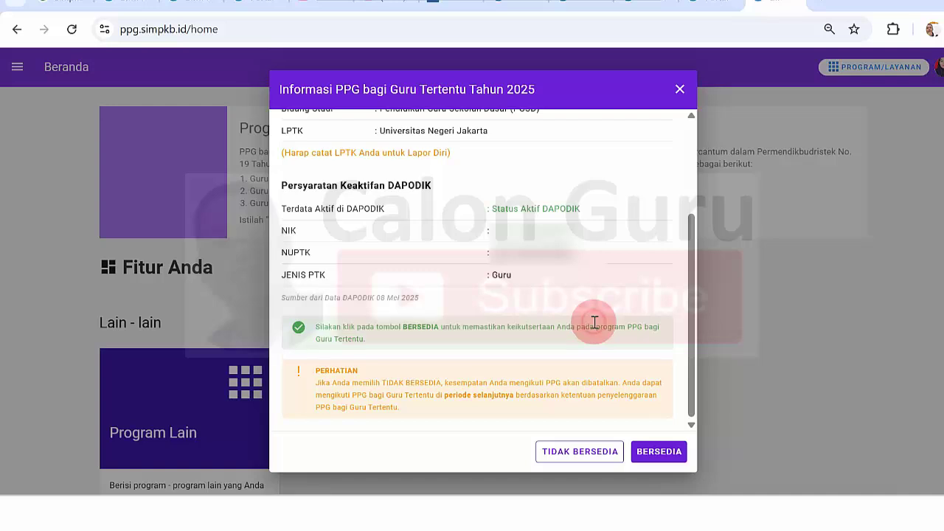
drag(615, 324, 635, 325)
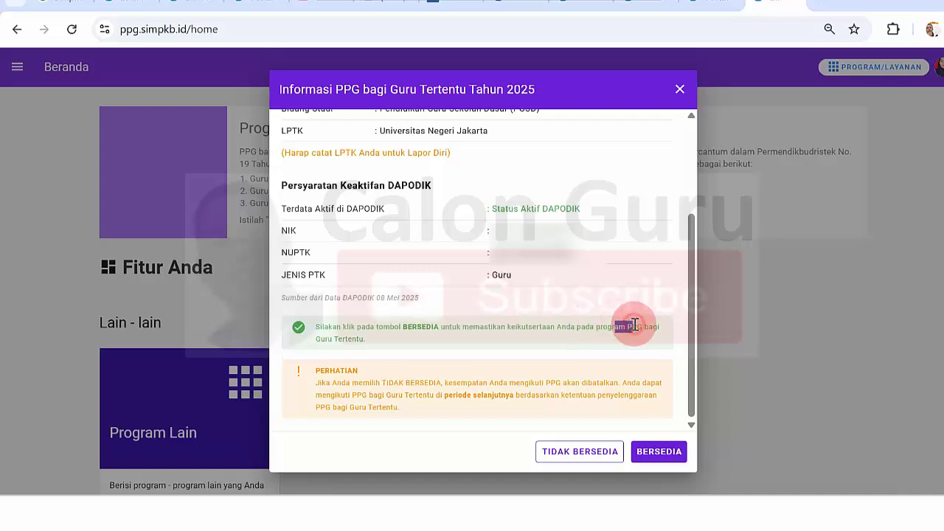
click(634, 325)
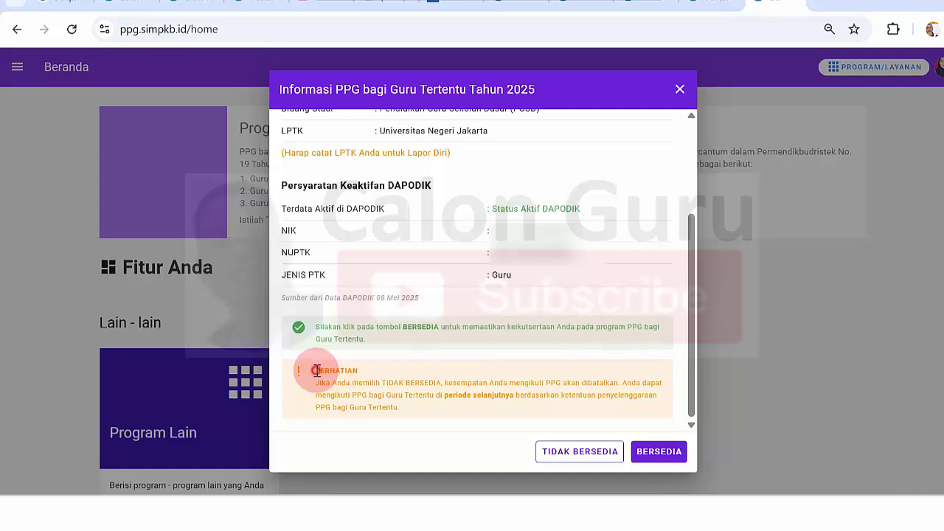
drag(317, 370, 359, 370)
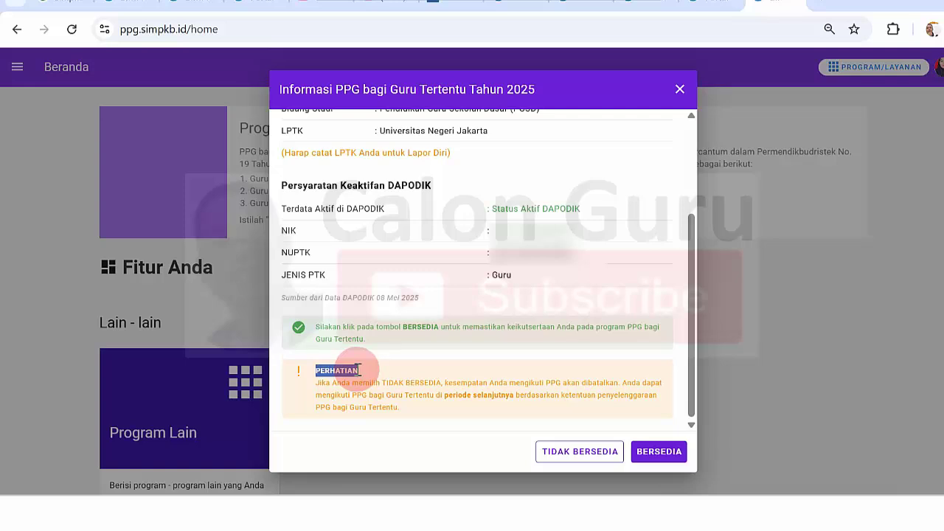
click(507, 392)
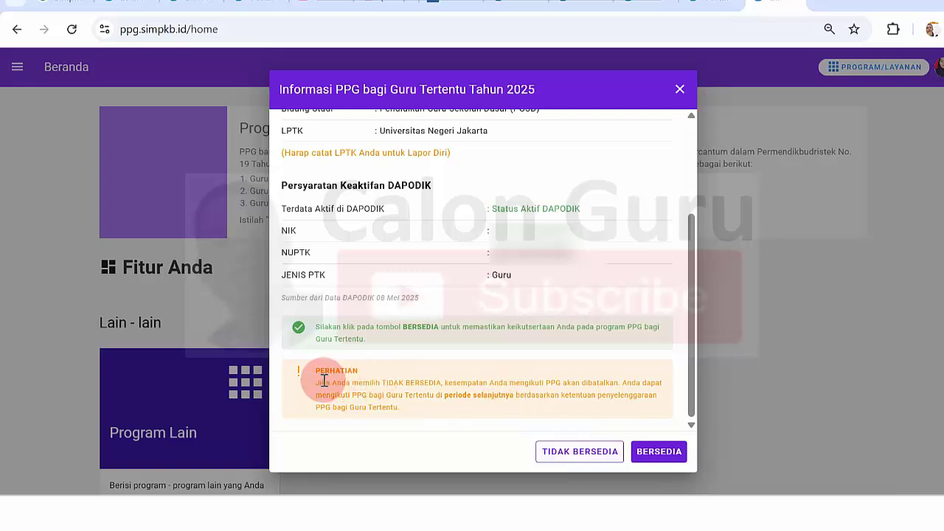
drag(322, 380, 620, 396)
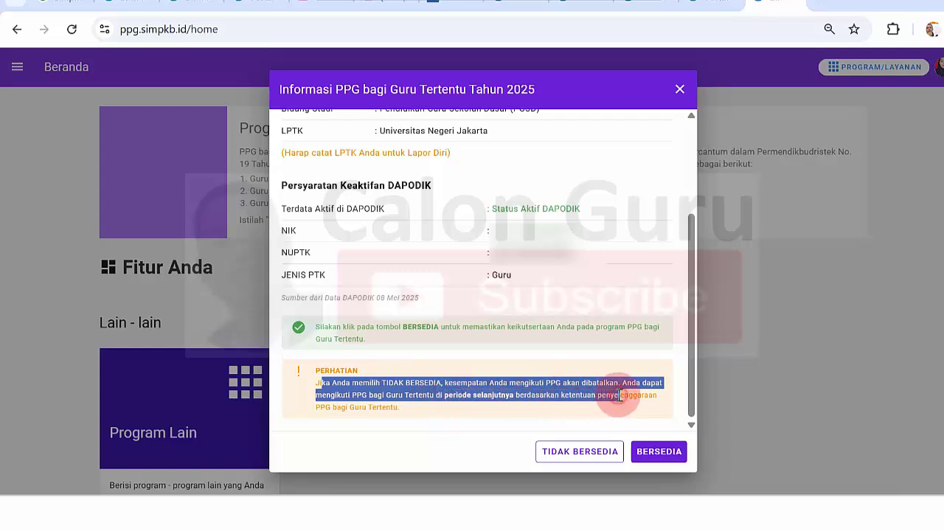
click(620, 397)
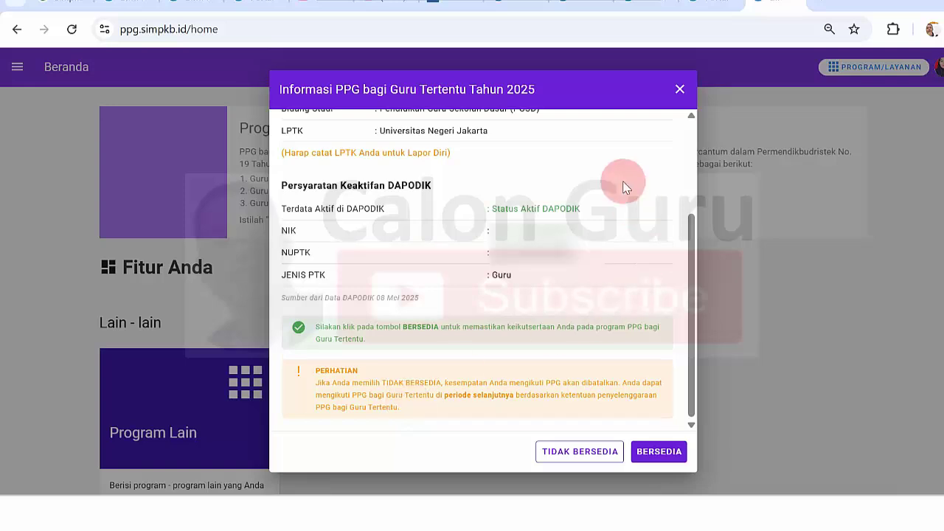
click(659, 454)
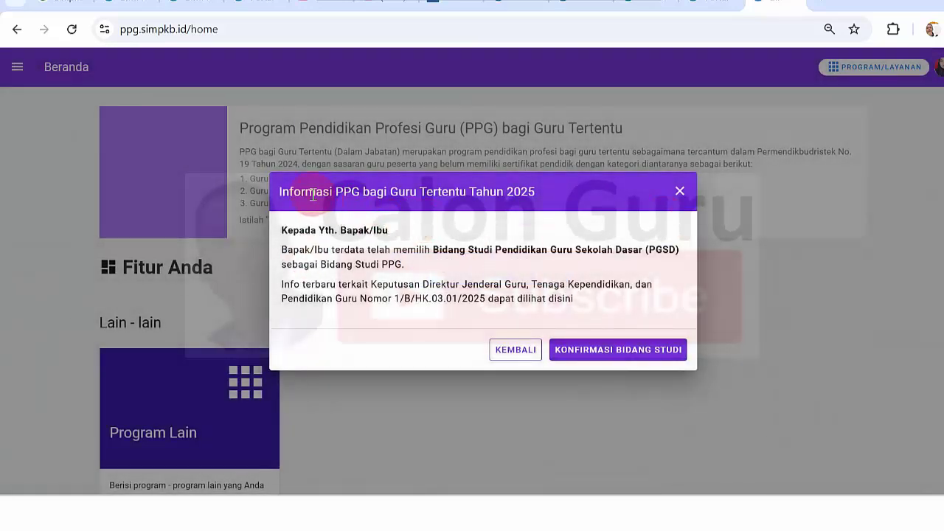
Review the chosen PPG study field and the Direktur Jenderal decree information, and confirm Pendidikan Guru Sekolah Dasar (PGSD) as the Bidang Studi
drag(294, 189, 479, 191)
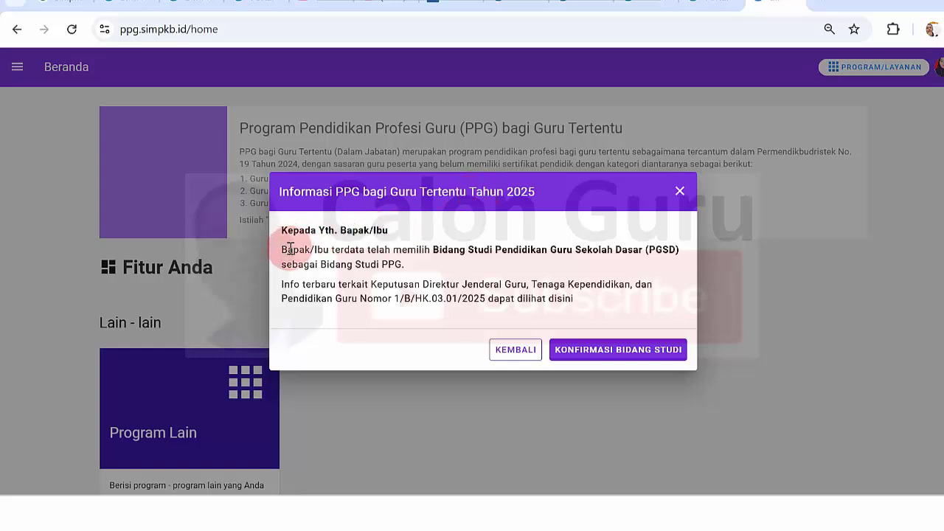
drag(290, 249, 662, 250)
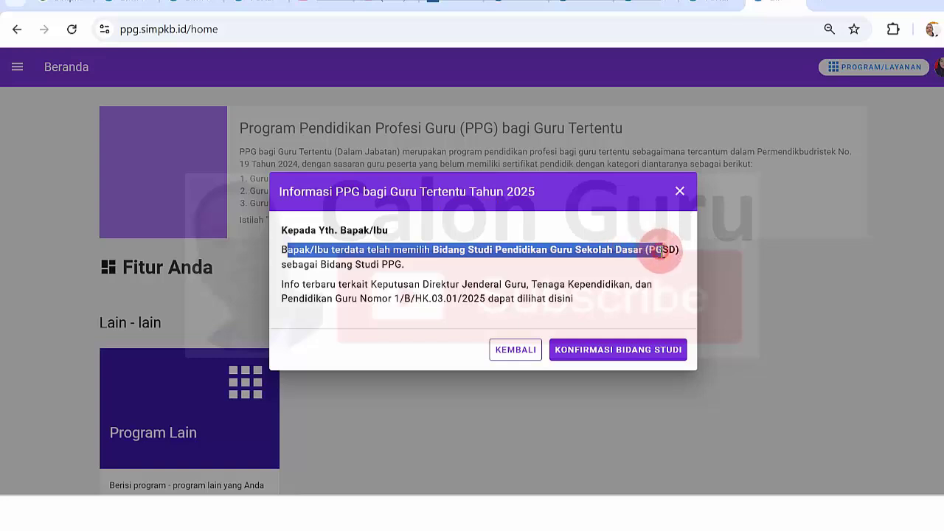
click(662, 250)
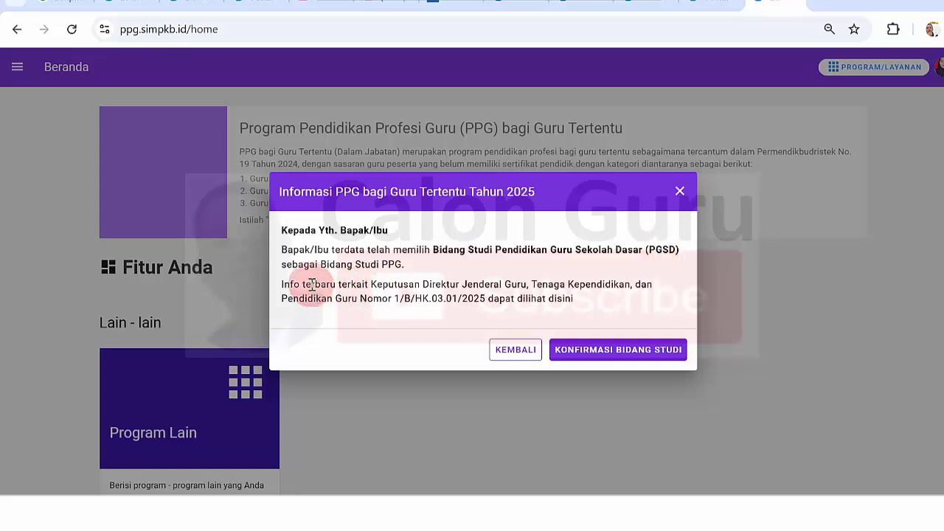
drag(312, 285, 581, 284)
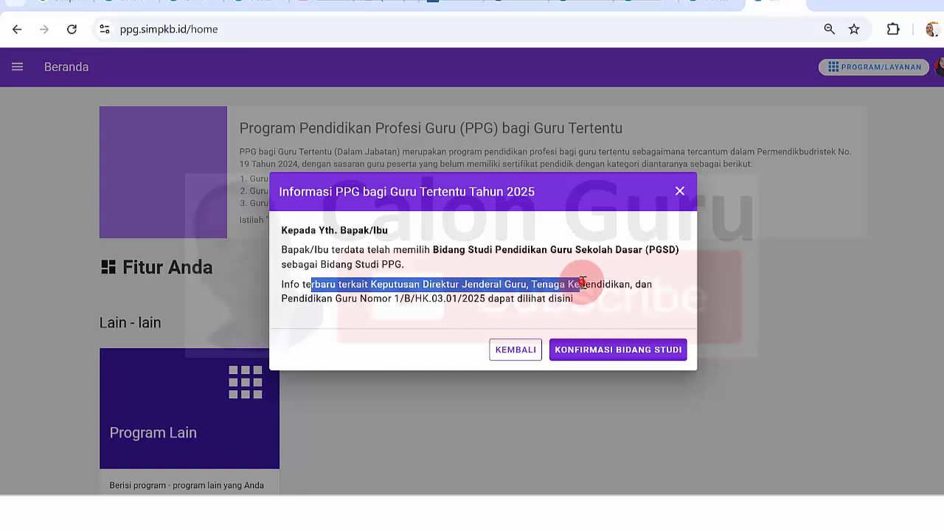
click(583, 283)
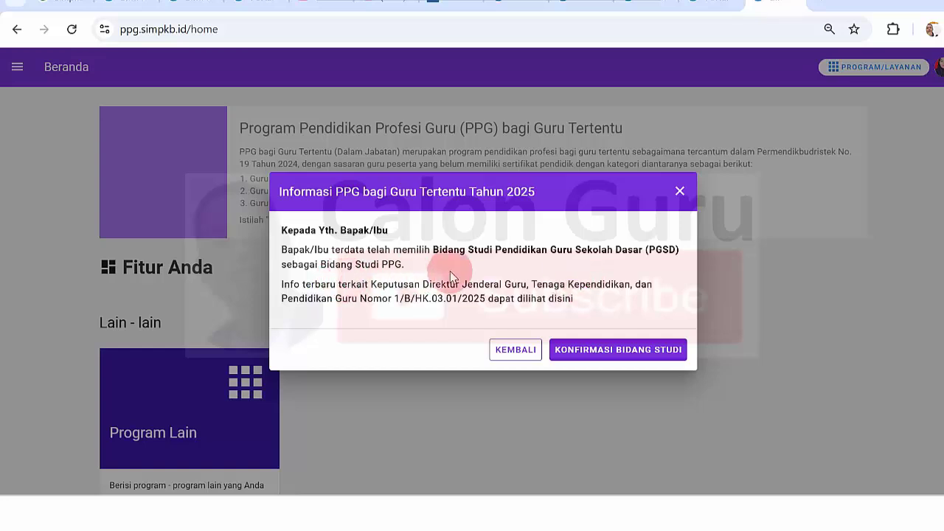
drag(437, 251, 611, 250)
click(612, 250)
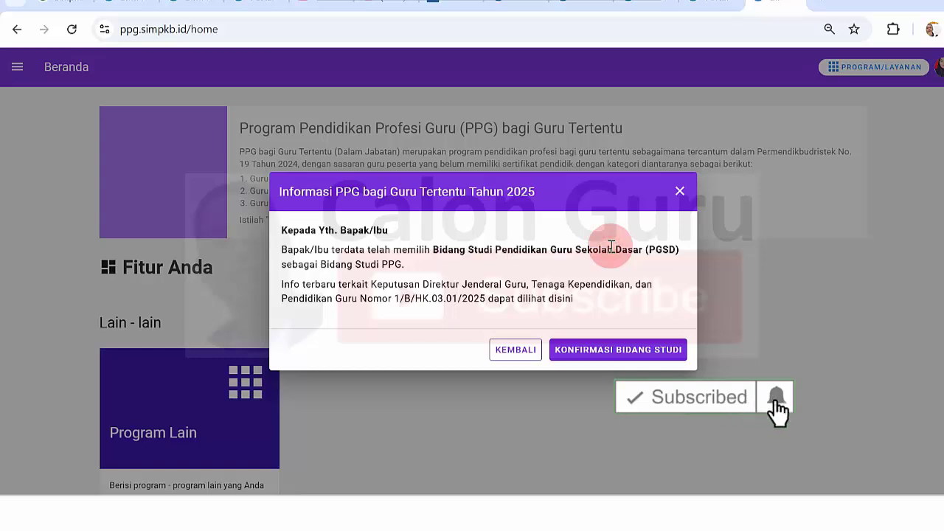
click(620, 350)
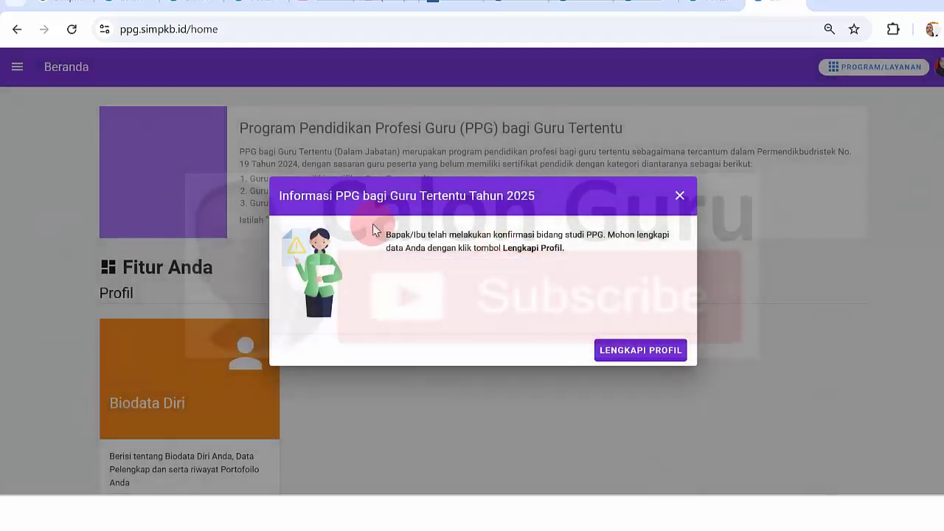
Read the notice about completing the data, proceed to Lengkapi Profil, and collapse the Biodata Diri section on the profile page
drag(284, 195, 526, 196)
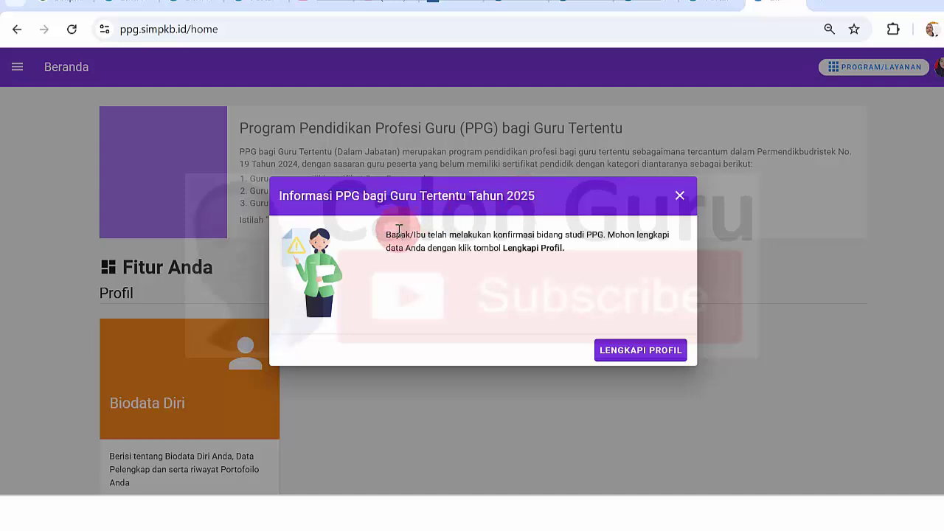
drag(401, 235, 636, 248)
click(646, 236)
click(636, 248)
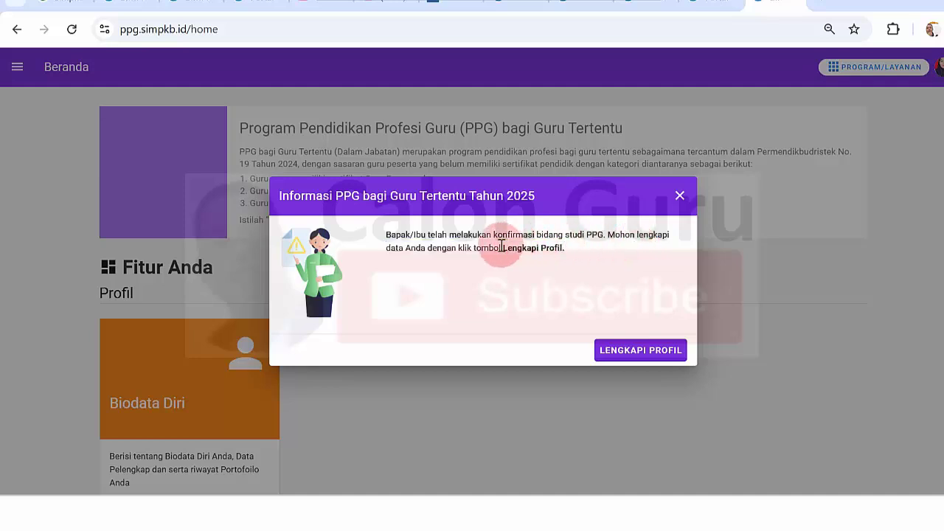
drag(508, 249, 550, 244)
click(551, 245)
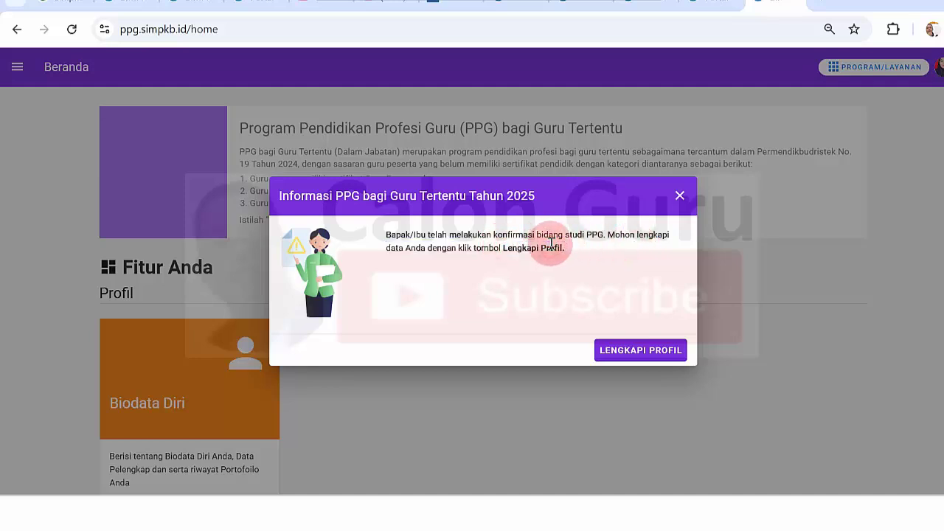
click(666, 353)
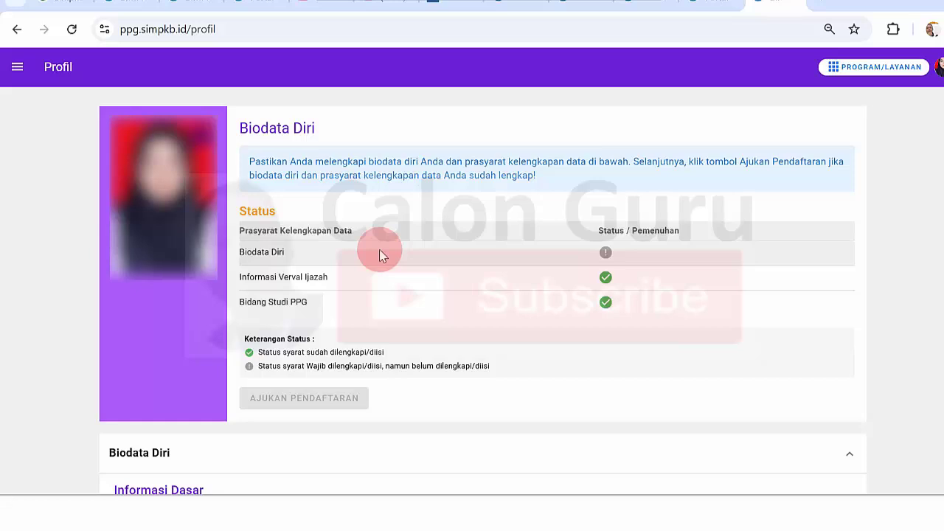
click(842, 458)
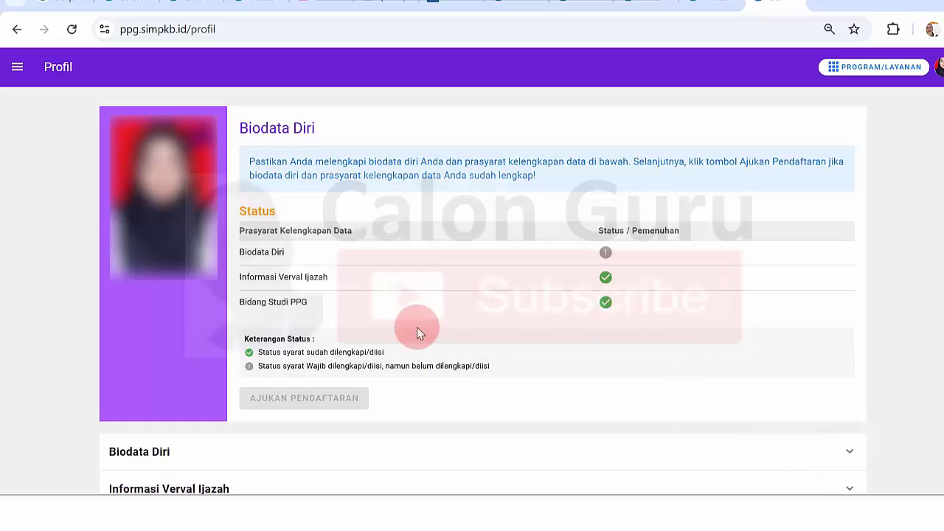